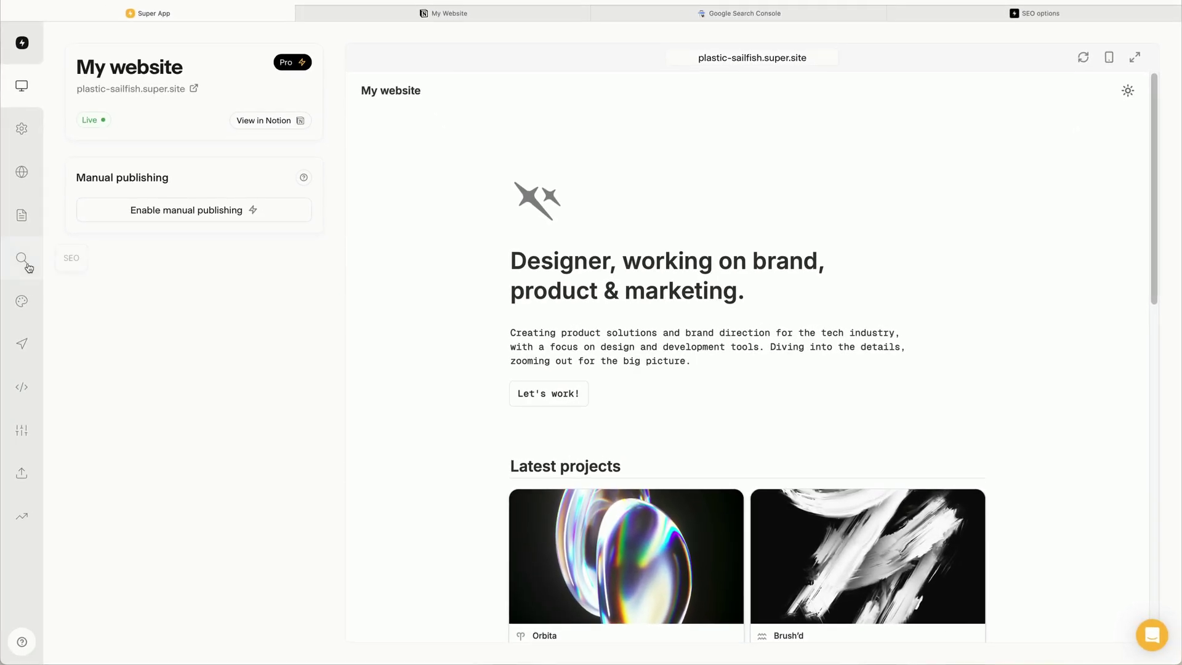
# - Switch Search Engine Indexing to Enable in the SEO settings and save
pyautogui.click(22, 259)
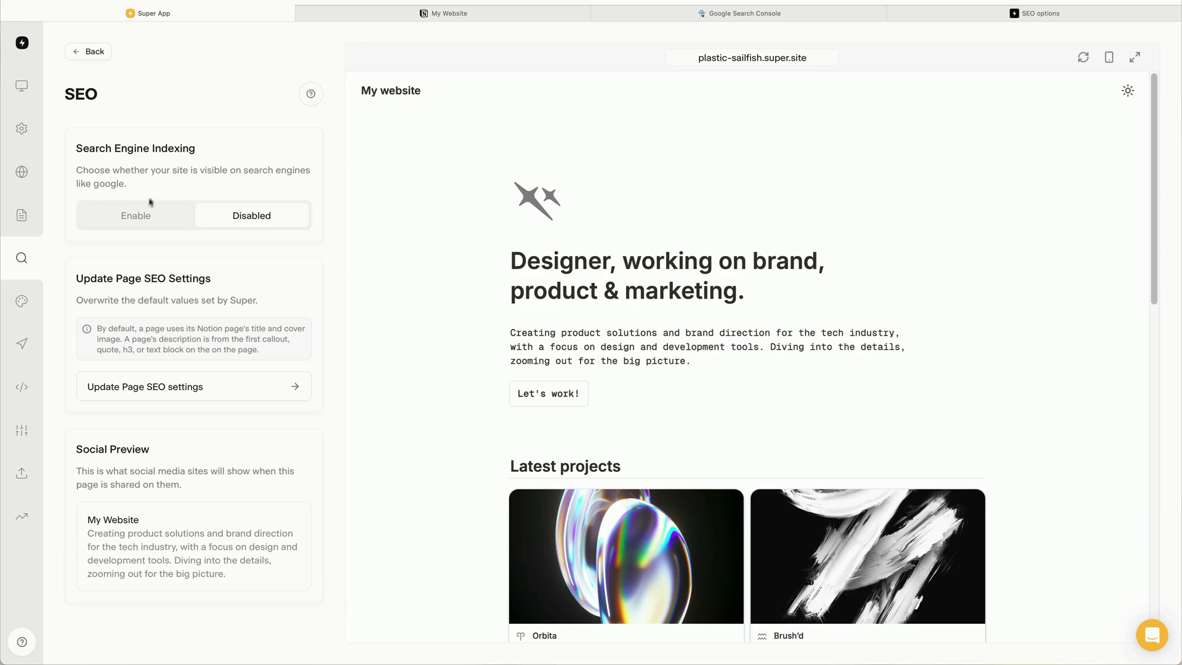
pyautogui.click(143, 225)
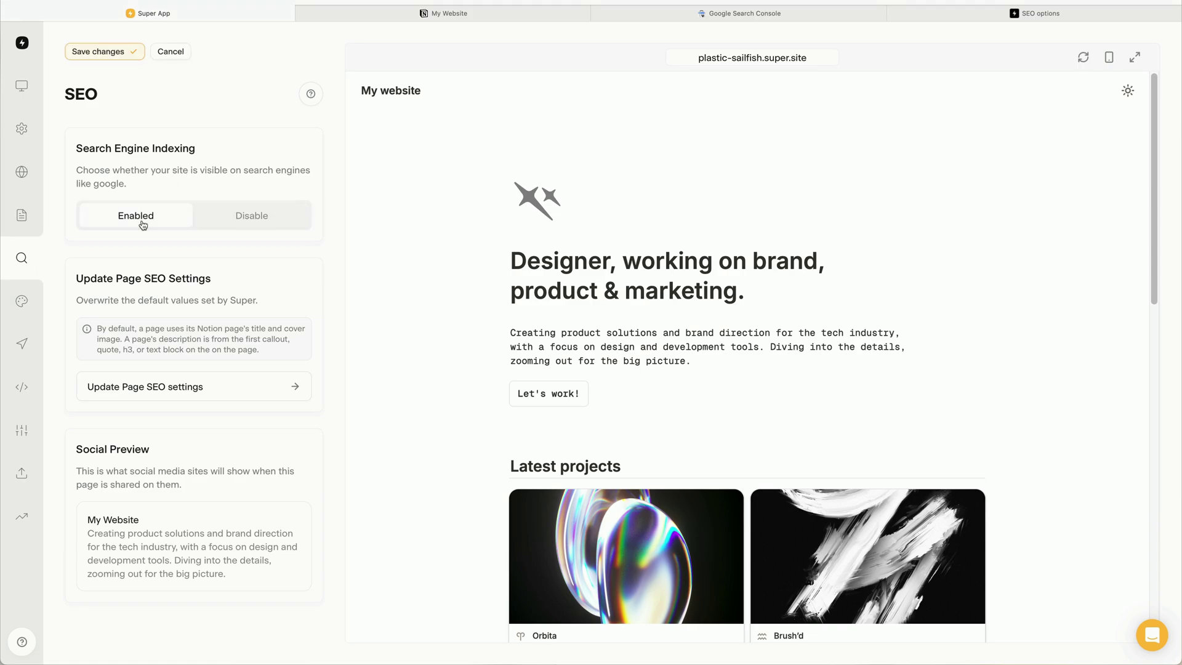
pyautogui.click(108, 48)
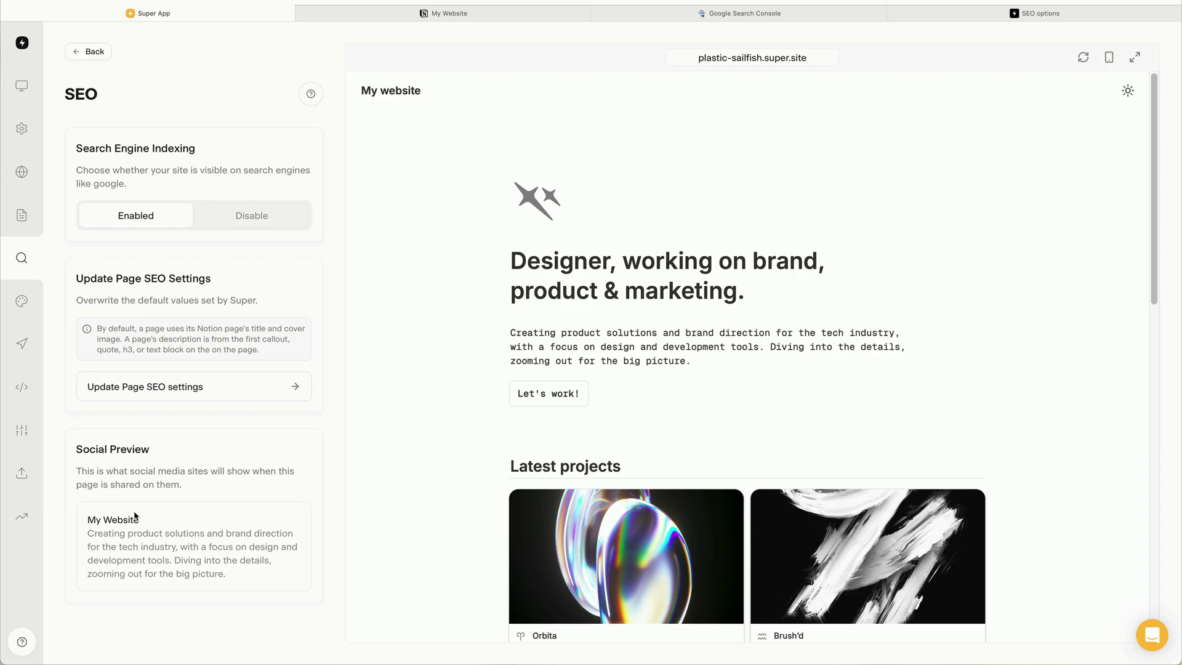
# - Override the homepage title as 'Design and branding portfolio' and description 'Design and brand solutions for the tech industry.'
pyautogui.click(207, 390)
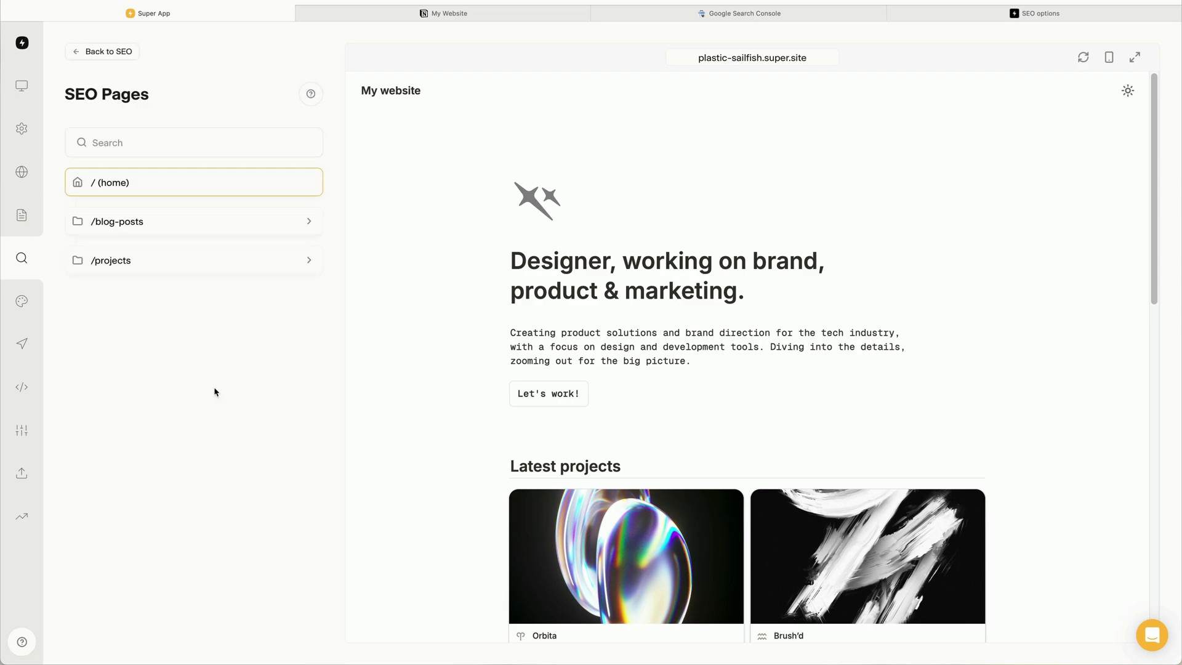
pyautogui.click(282, 191)
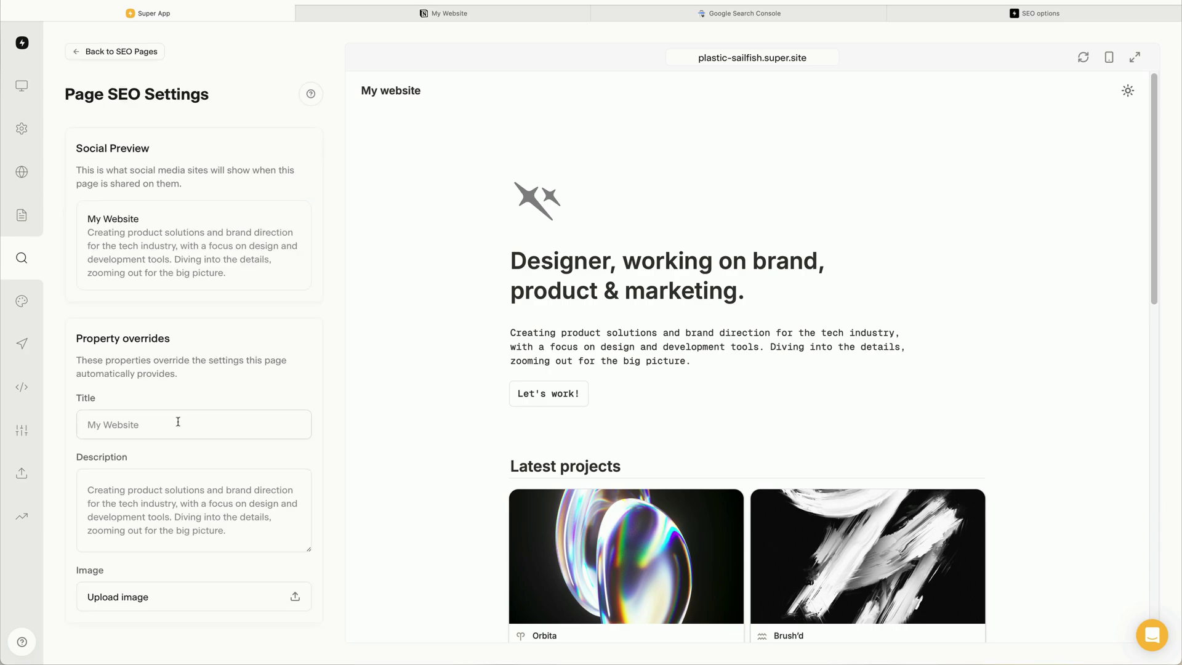
pyautogui.click(176, 424)
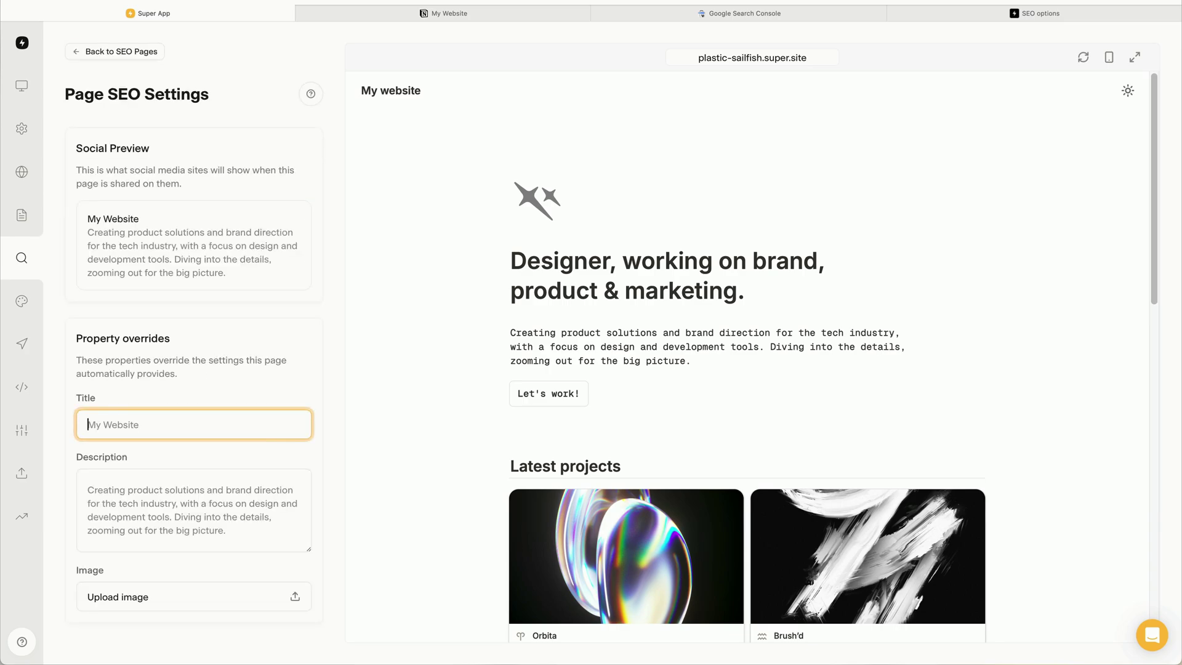
pyautogui.write('Design and branding portfolio')
pyautogui.click(177, 513)
pyautogui.write('Design')
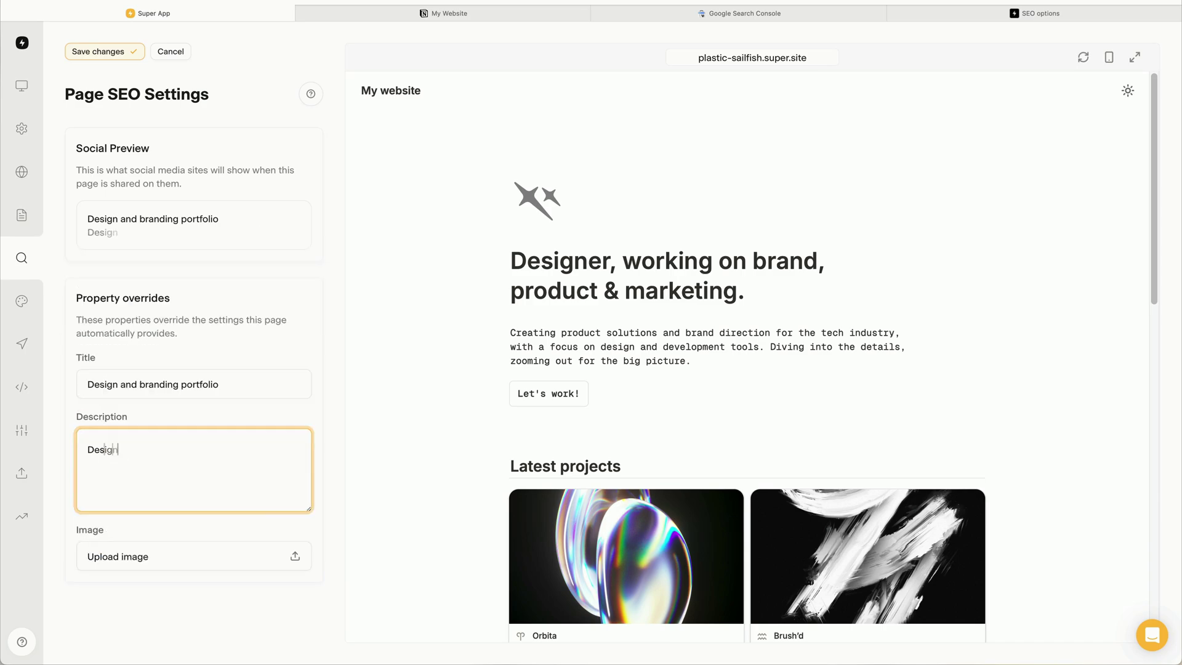
pyautogui.write(' and brand solutions for the tech industry.')
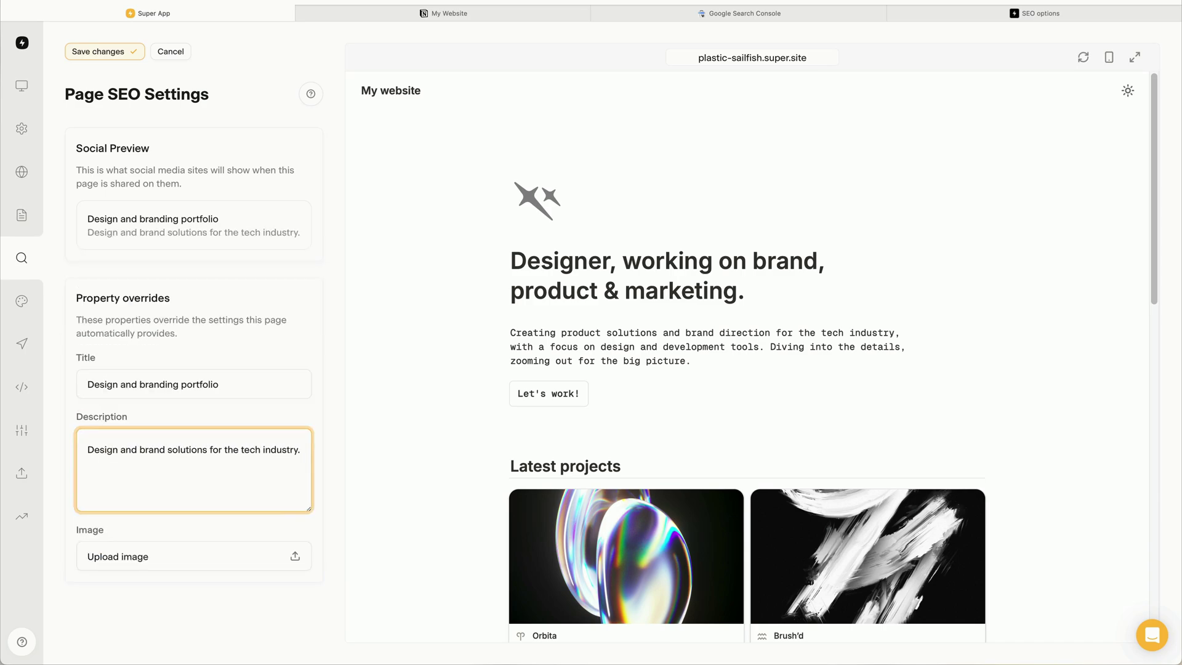
# - Upload cover.jpeg as the homepage social image and save the overrides
pyautogui.click(216, 560)
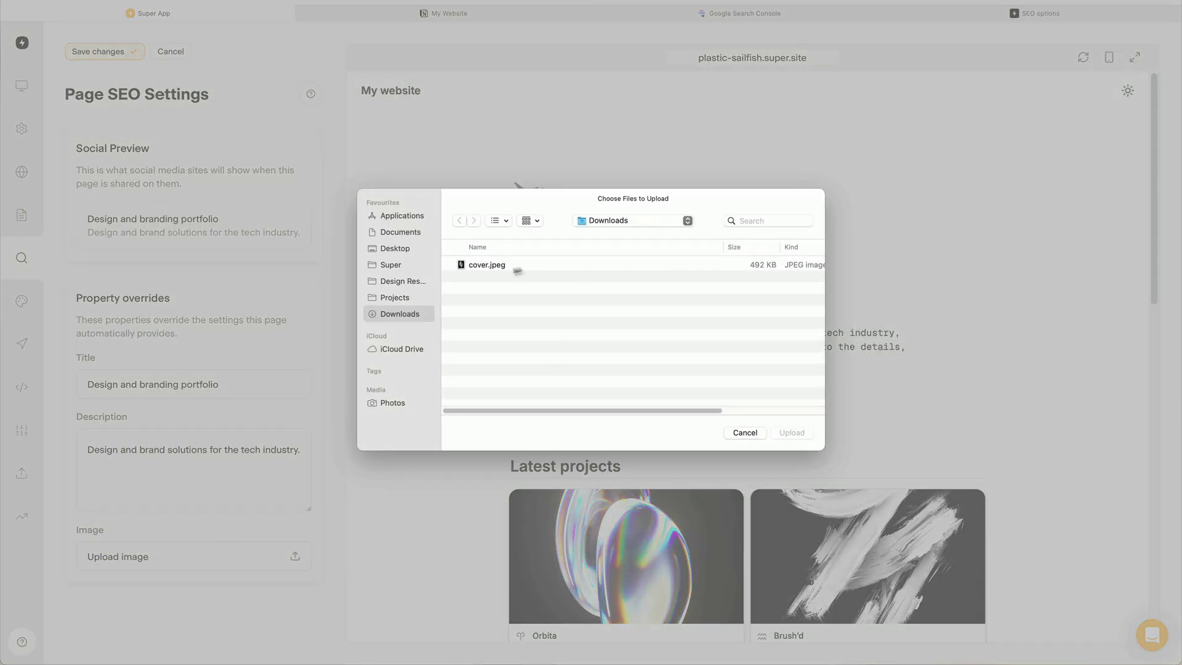
pyautogui.click(511, 267)
pyautogui.click(791, 433)
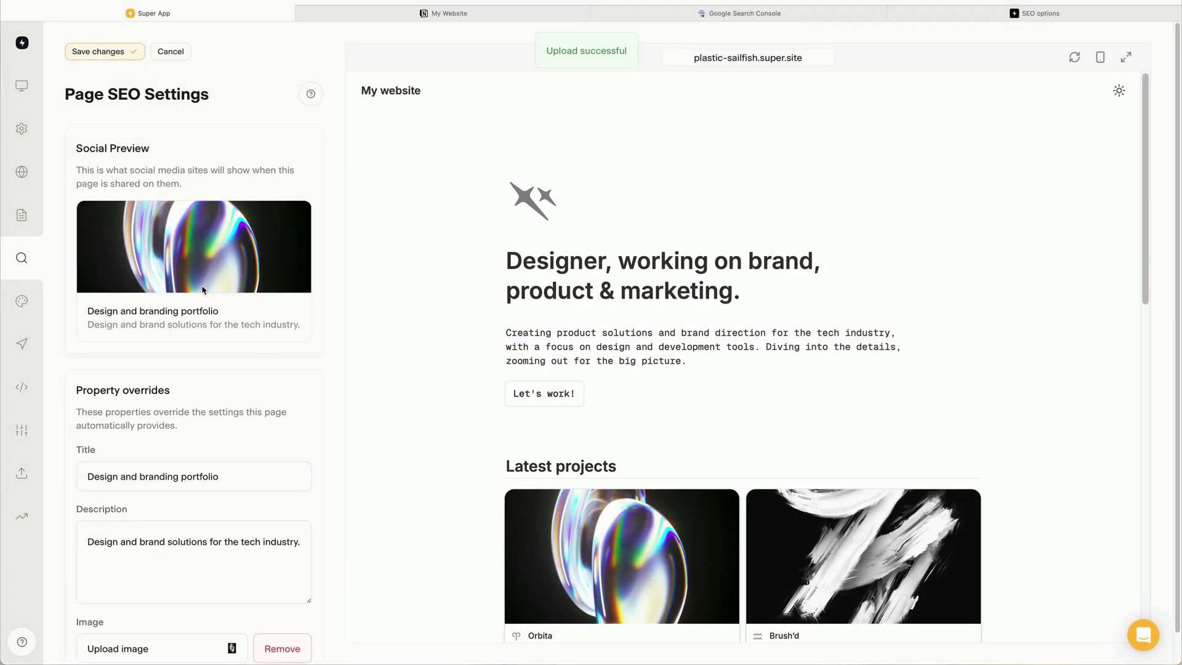
pyautogui.click(96, 53)
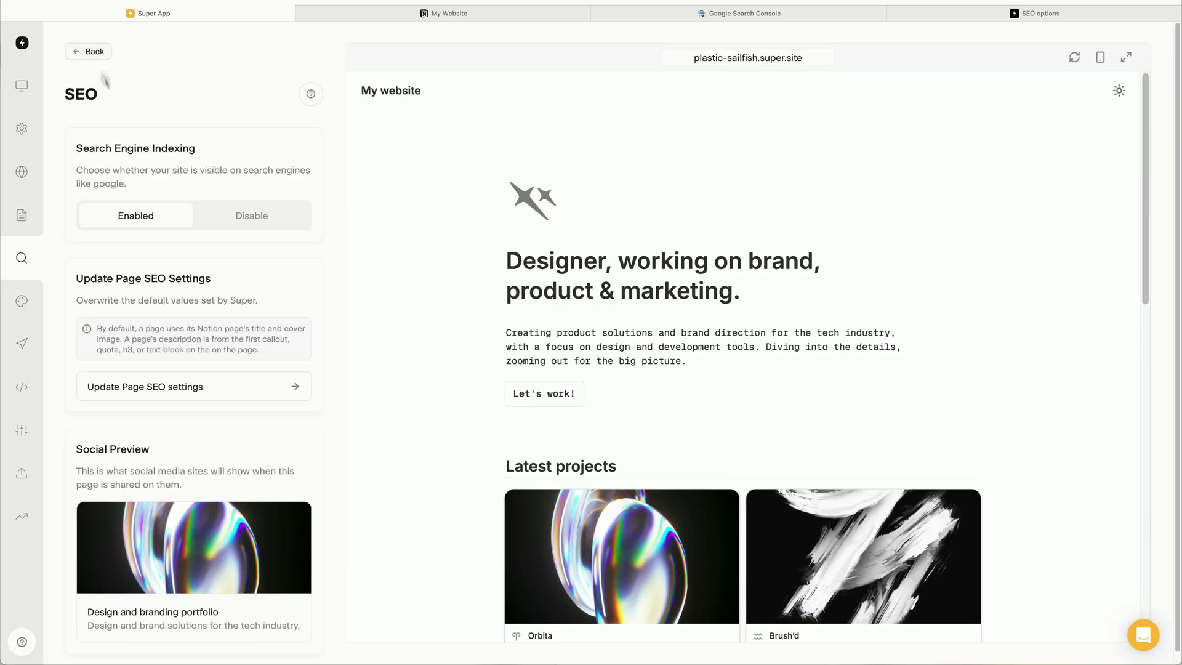
pyautogui.scroll(-1, 181, 373)
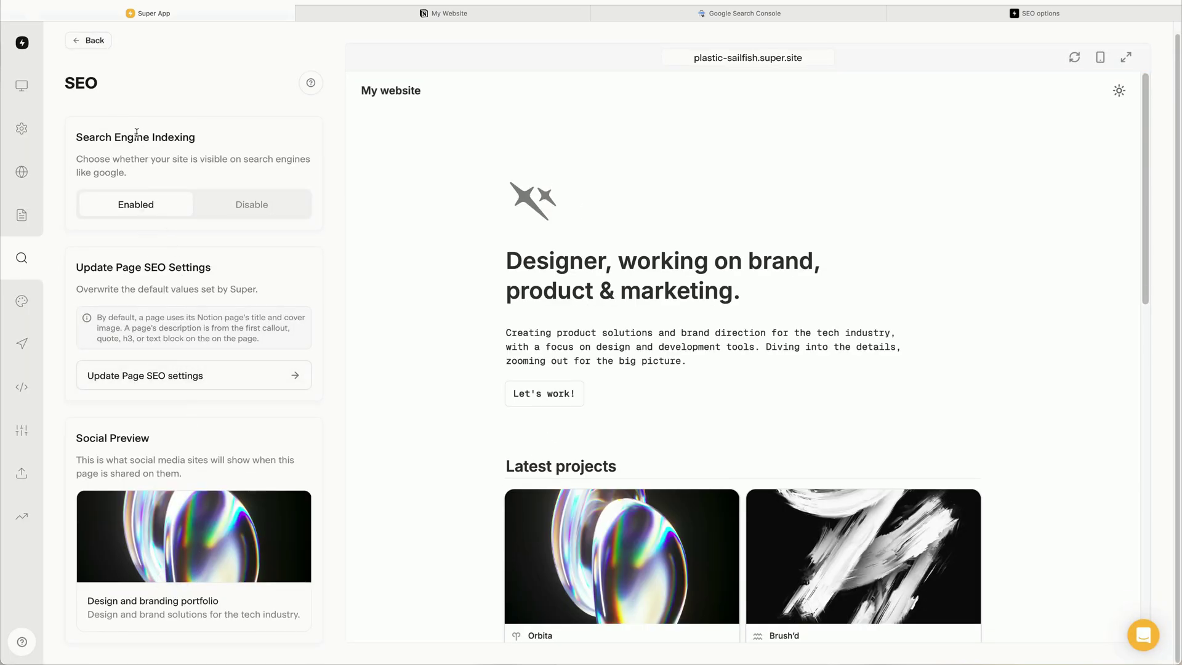
pyautogui.scroll(-10, 647, 370)
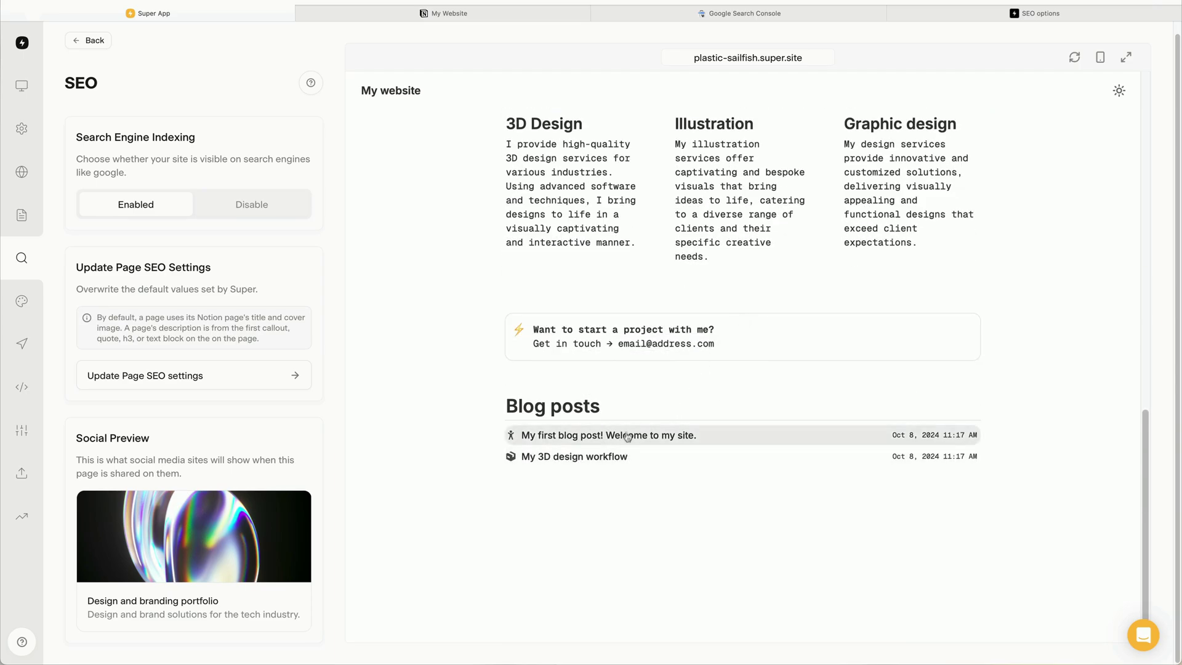
# - Open the first blog post from the website's Notion page
pyautogui.click(506, 19)
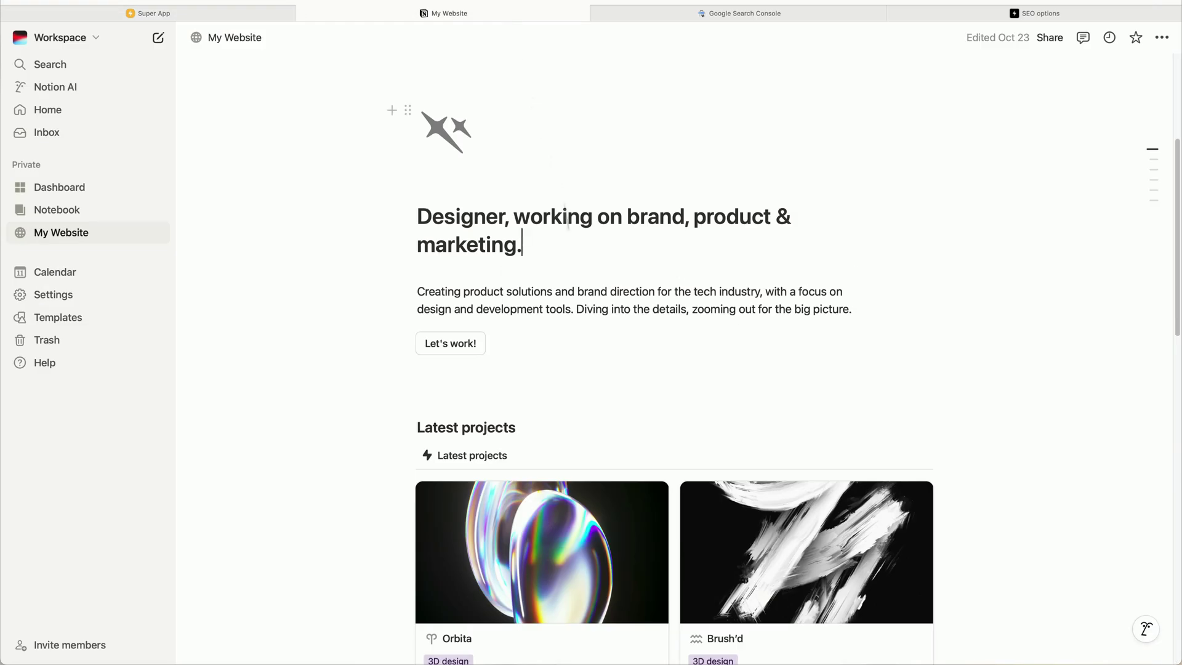
pyautogui.scroll(-2, 577, 324)
pyautogui.scroll(-5, 577, 324)
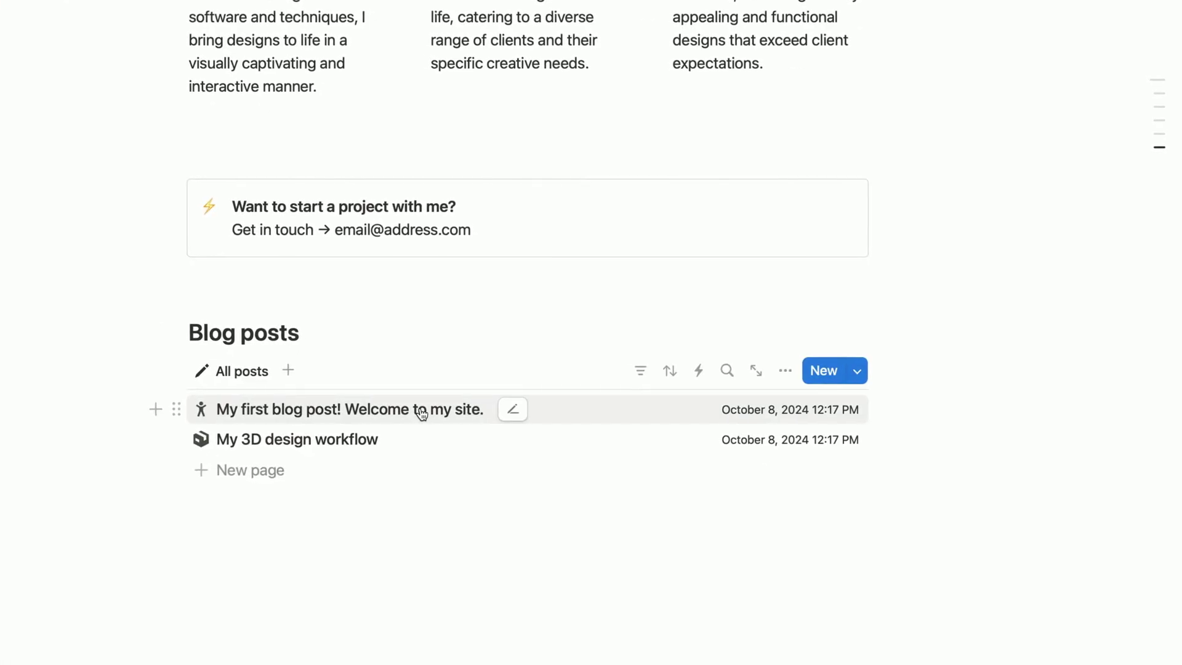
pyautogui.click(421, 414)
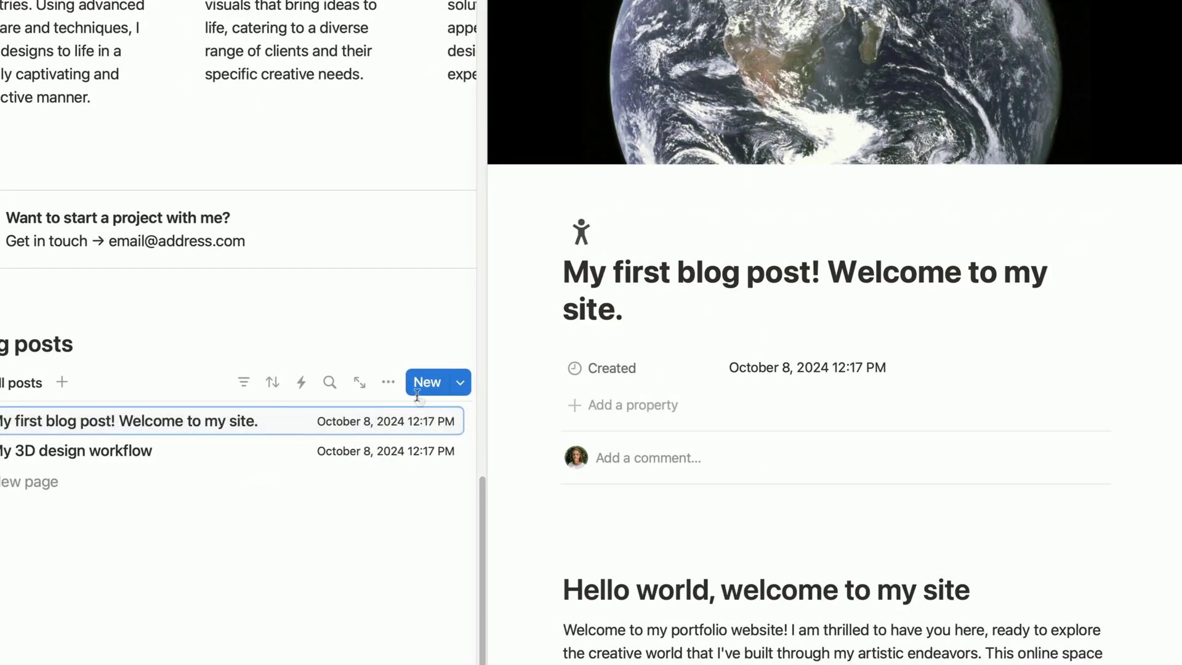
# - Add meta:title, meta:description and meta:image properties, setting meta:title to 'Testing title'
pyautogui.click(626, 405)
pyautogui.write('meta:title')
pyautogui.press('Return')
pyautogui.press('Escape')
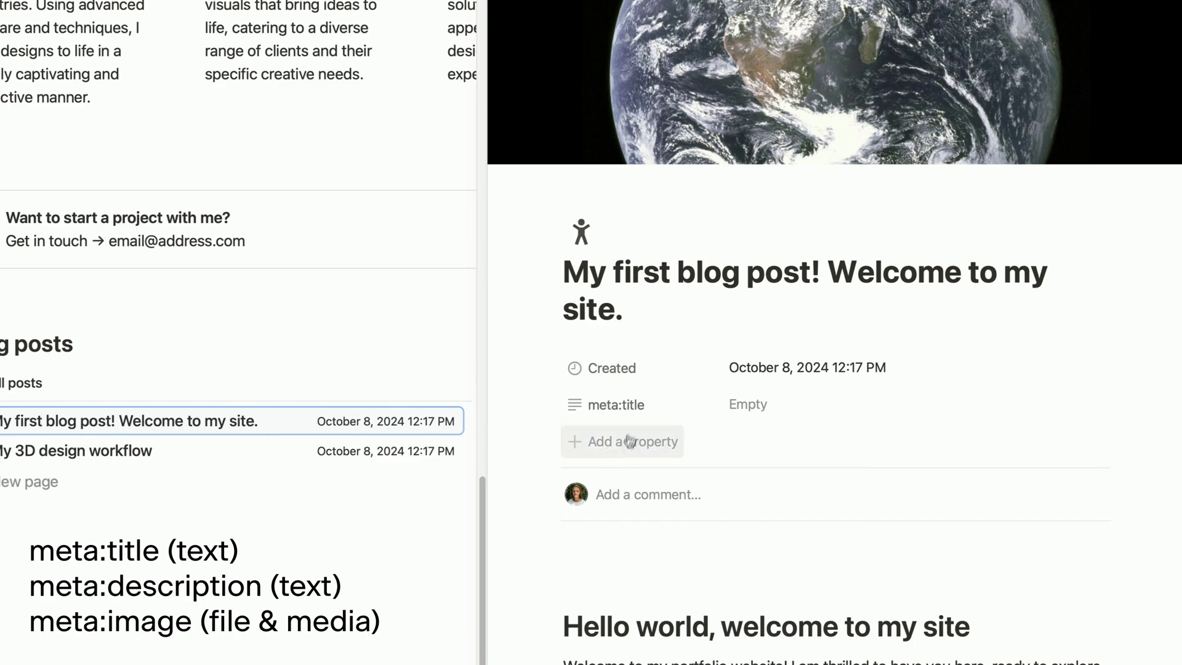
pyautogui.click(628, 442)
pyautogui.write('meta:description')
pyautogui.press('Return')
pyautogui.press('Escape')
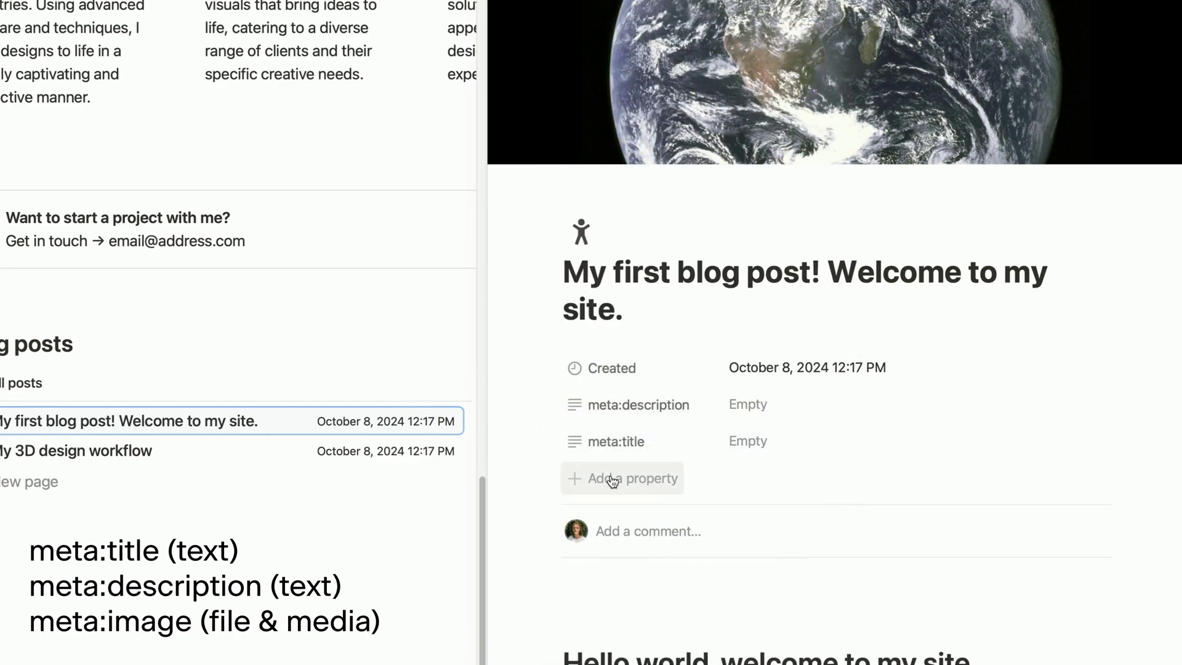
pyautogui.click(615, 478)
pyautogui.write('meta:image')
pyautogui.press('Return')
pyautogui.press('Escape')
pyautogui.click(755, 480)
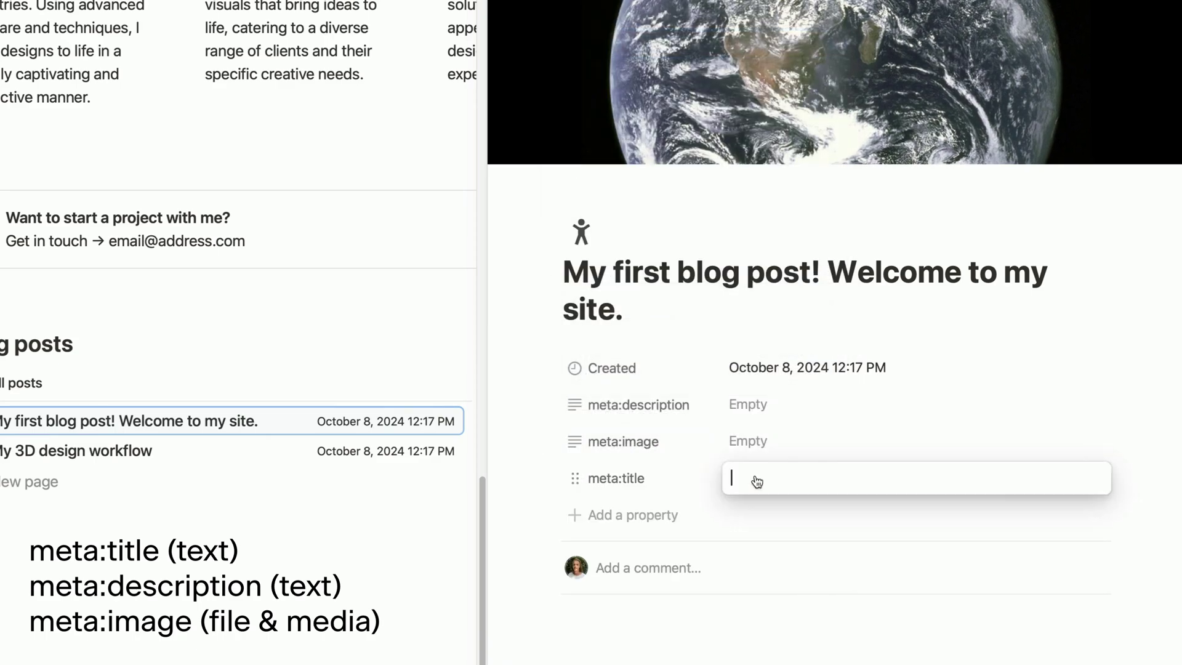
pyautogui.write('Testing title')
# - Make meta:image a Files & media property and attach an image to it
pyautogui.click(575, 446)
pyautogui.click(616, 504)
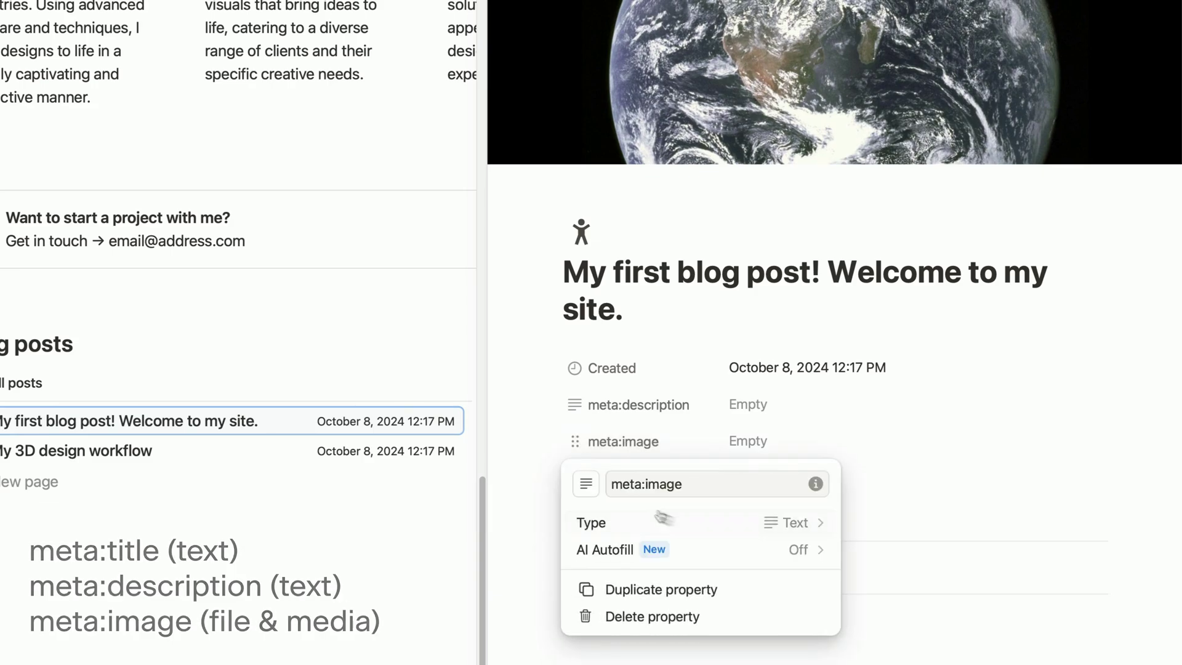
pyautogui.click(662, 518)
pyautogui.click(659, 501)
pyautogui.click(763, 441)
pyautogui.click(916, 523)
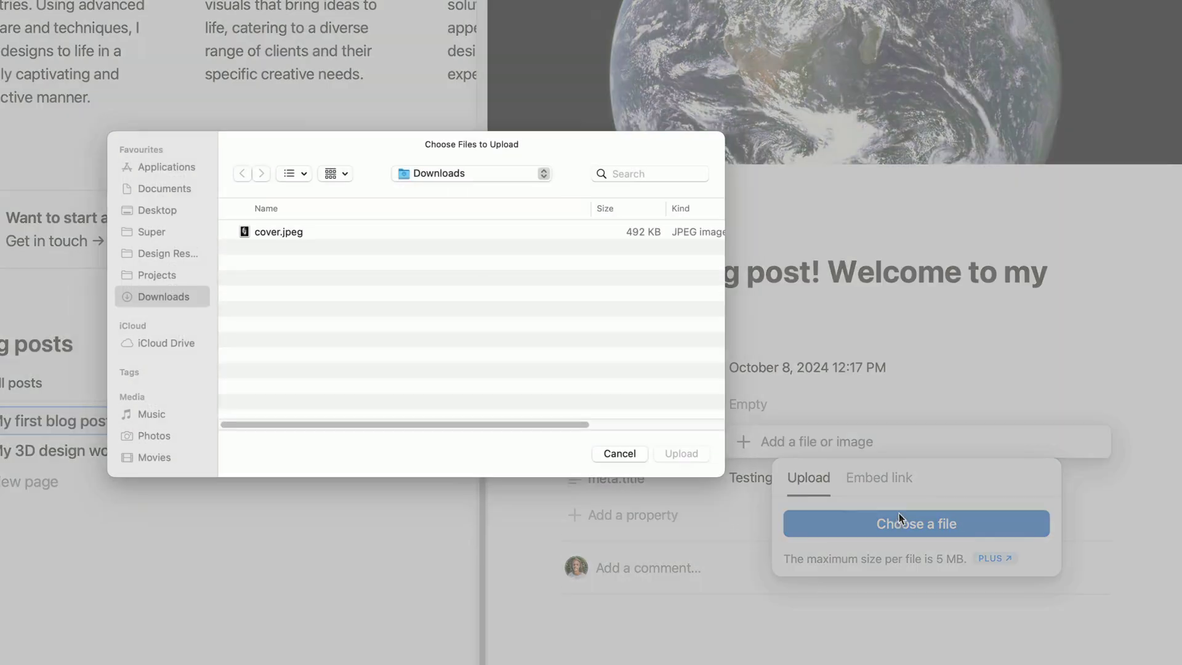
pyautogui.press('Return')
# - Set meta:description to 'Testing description' and go back to Super
pyautogui.click(837, 396)
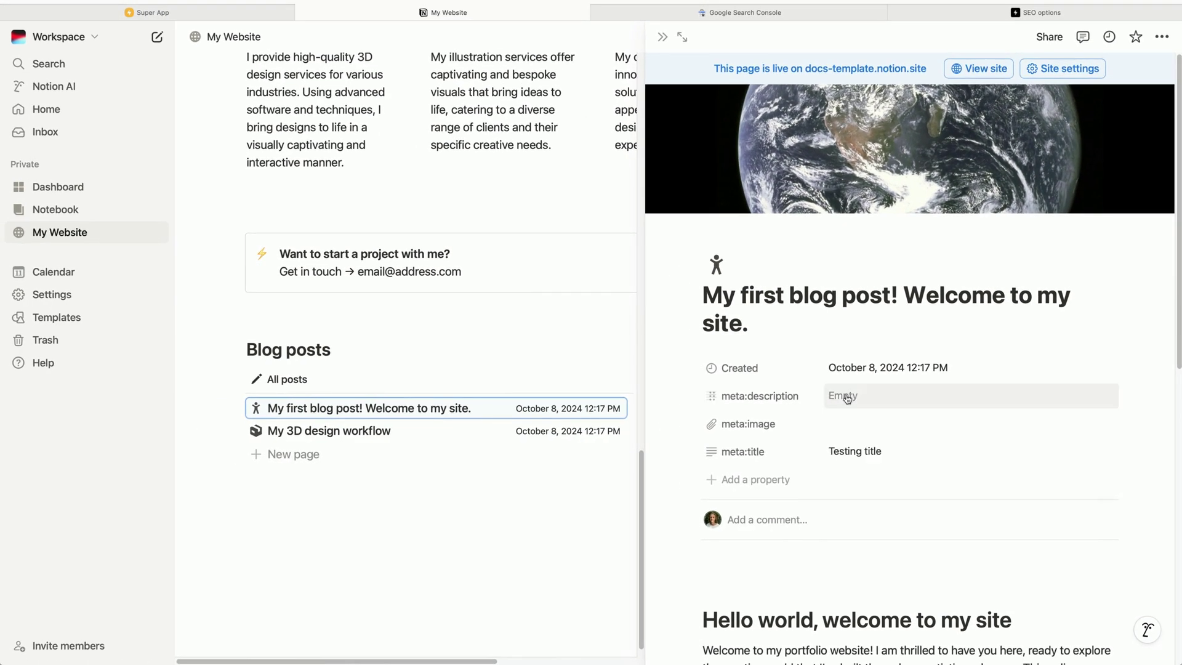
pyautogui.write('Testing description')
pyautogui.press('Return')
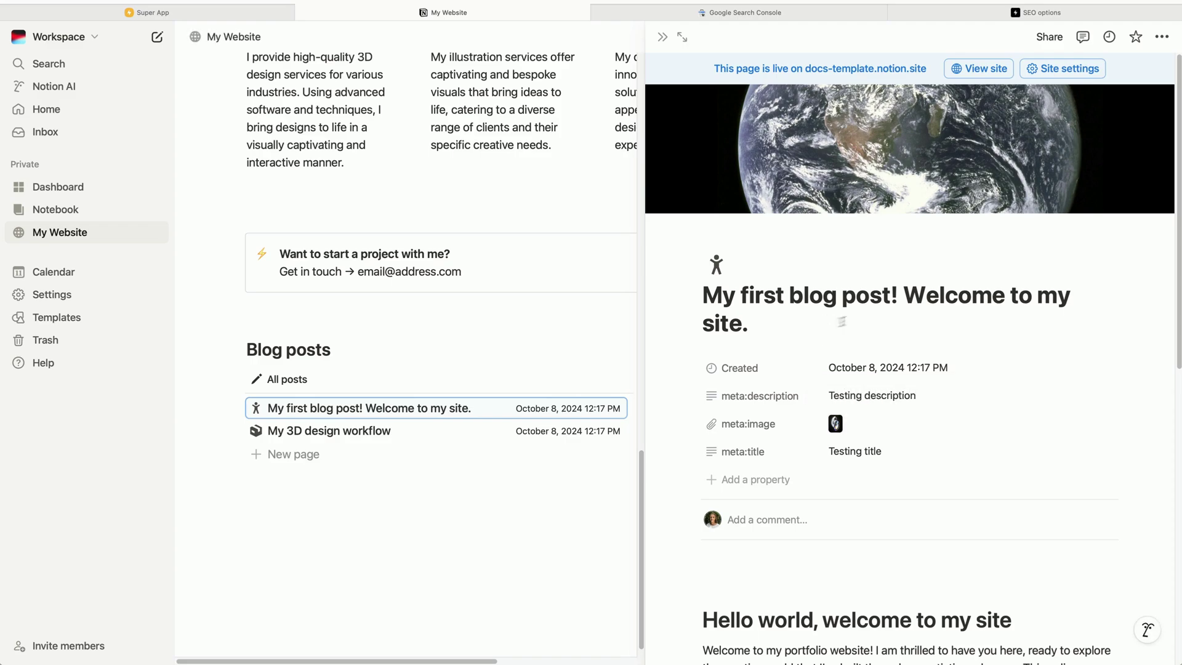
pyautogui.click(183, 12)
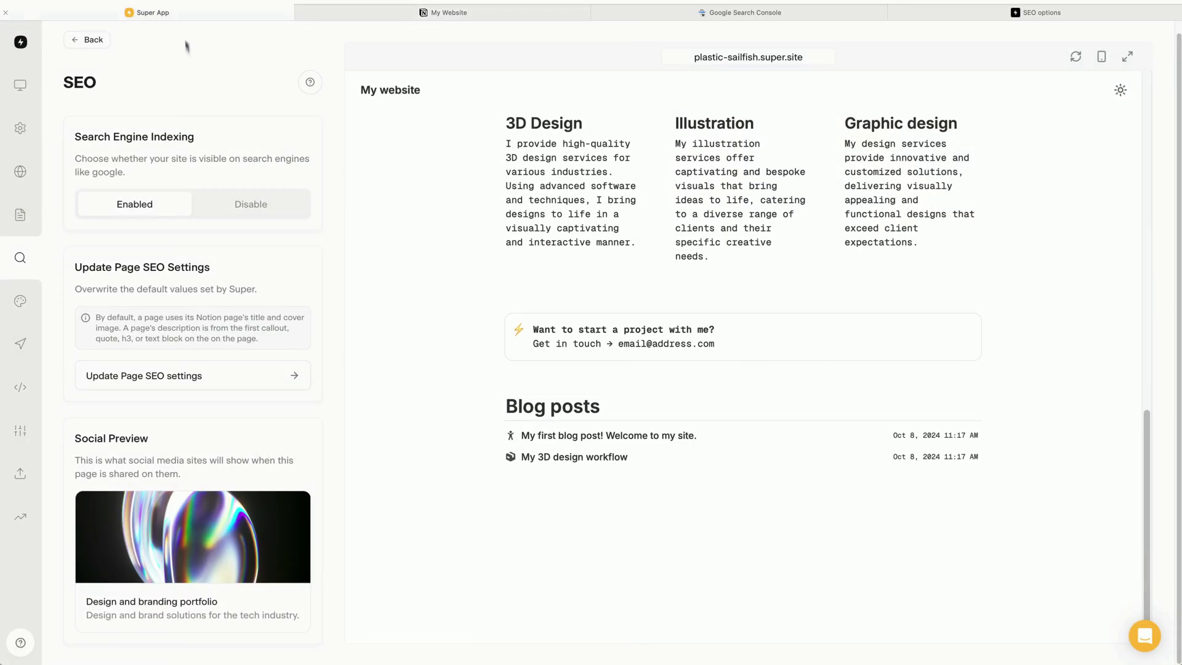
# - Load 'My first blog post' in the site preview to check its social preview card
pyautogui.click(609, 436)
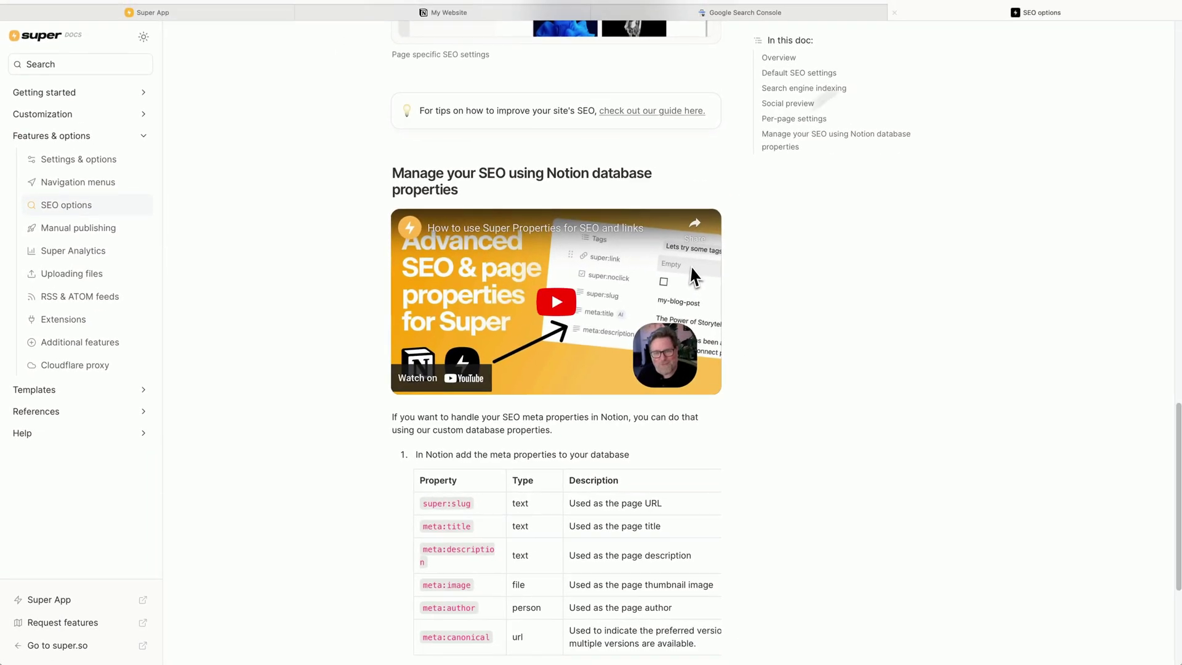
# - Scroll the SEO options docs to the table of Notion meta properties
pyautogui.scroll(-3, 560, 505)
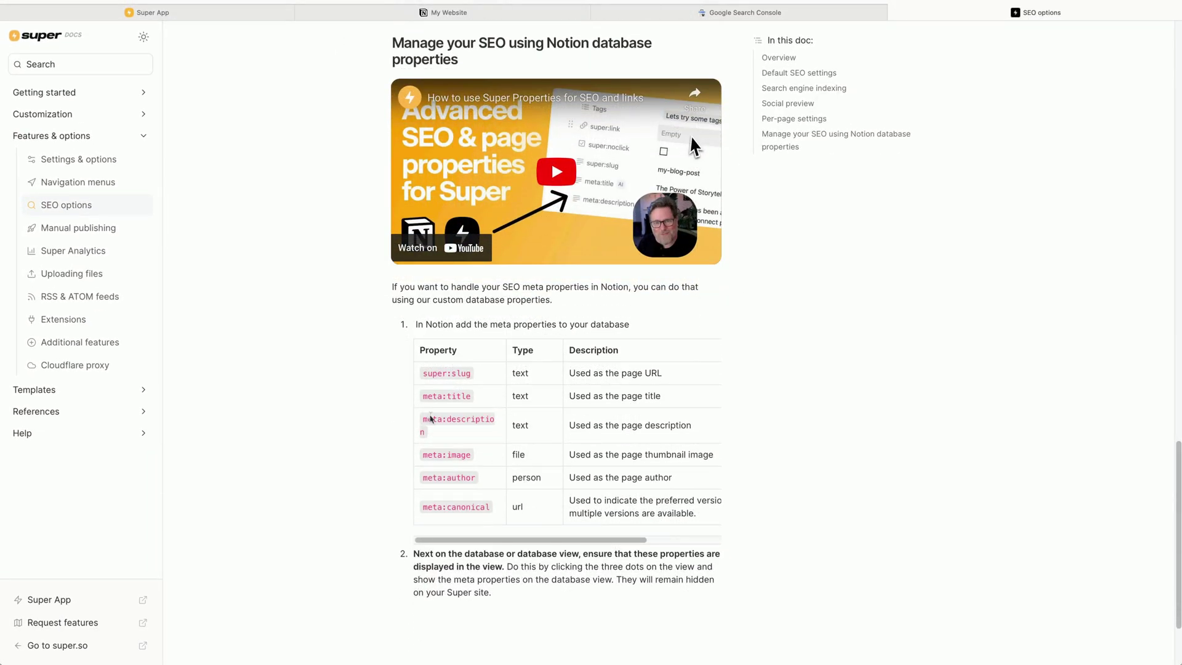
pyautogui.scroll(-1, 462, 444)
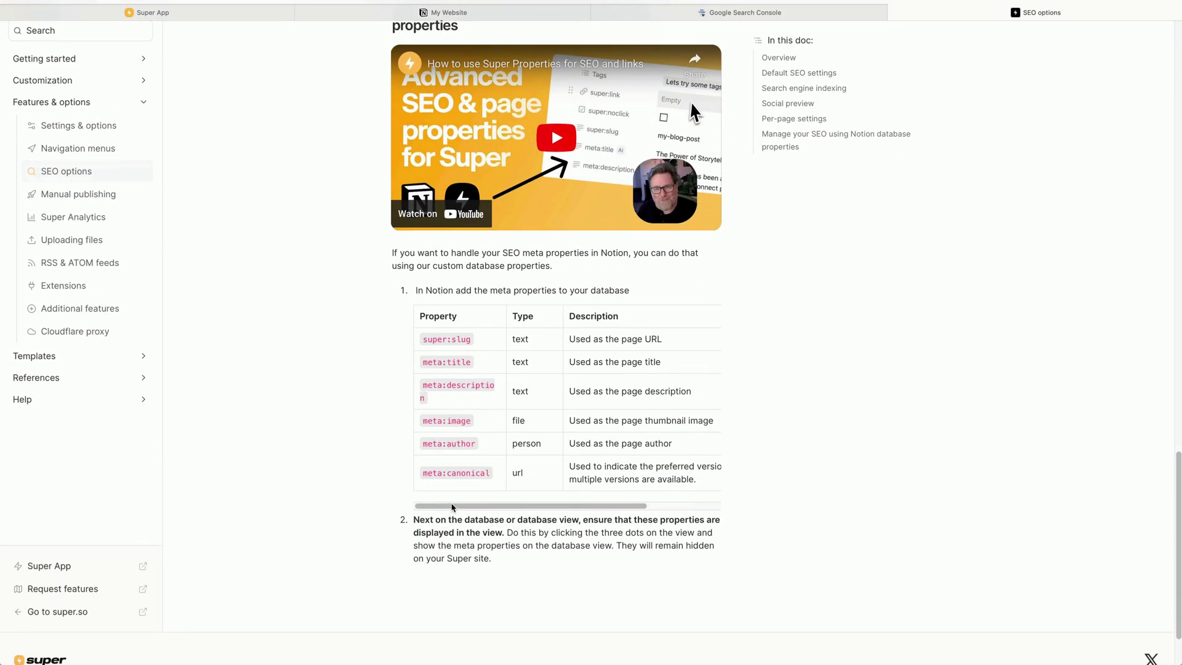
pyautogui.scroll(4, 463, 490)
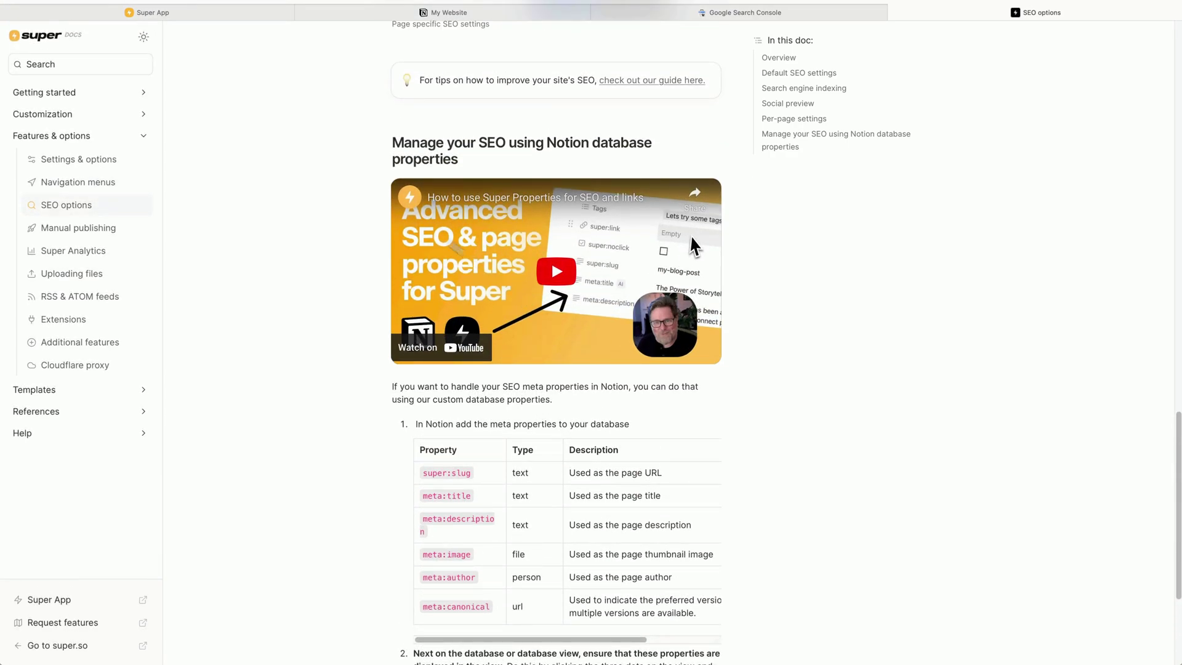
# - Reload the homepage in the Super preview, pass through Settings back to SEO, then open Notion's My Website tab
pyautogui.click(244, 11)
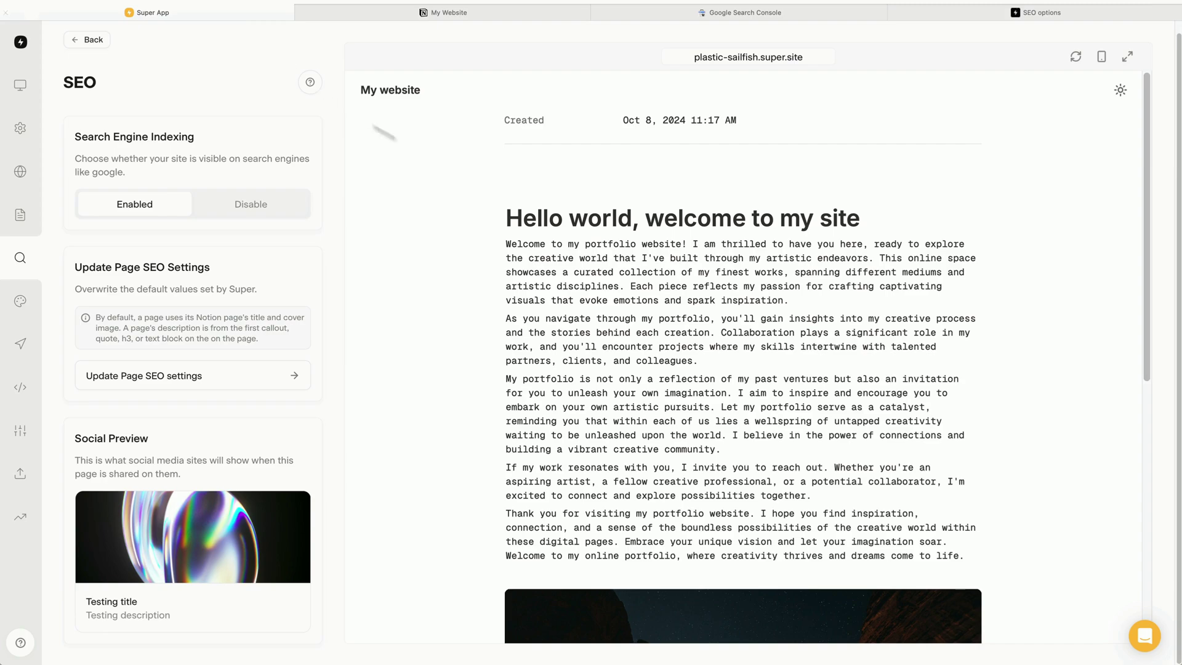
pyautogui.click(394, 89)
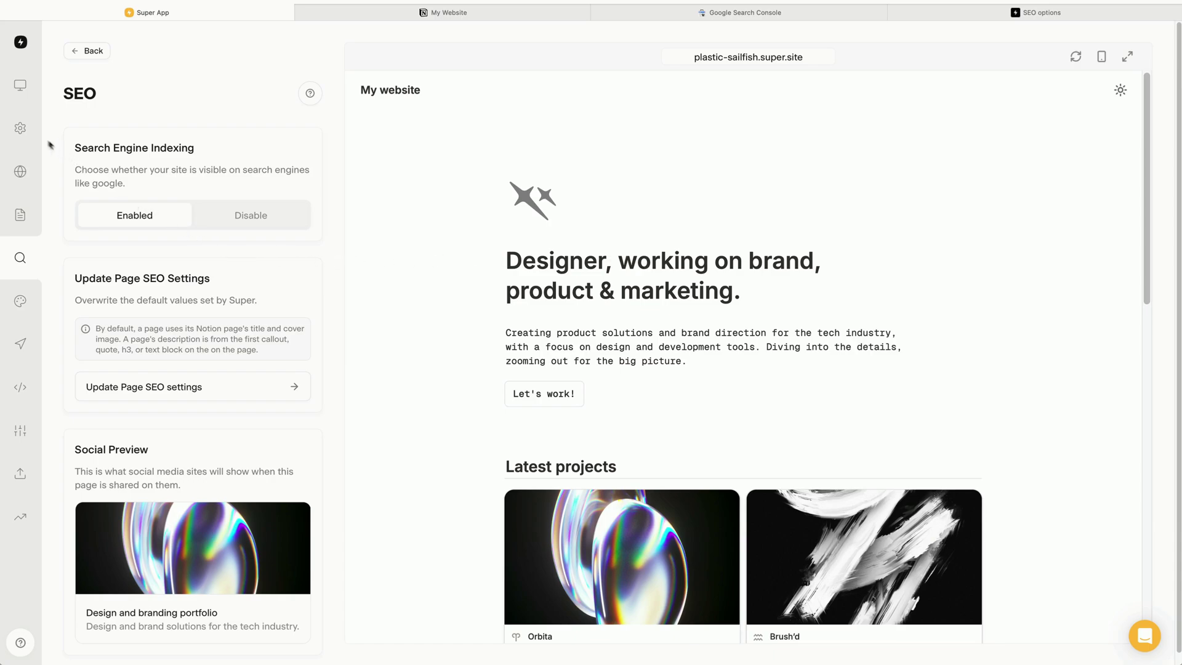
pyautogui.click(29, 132)
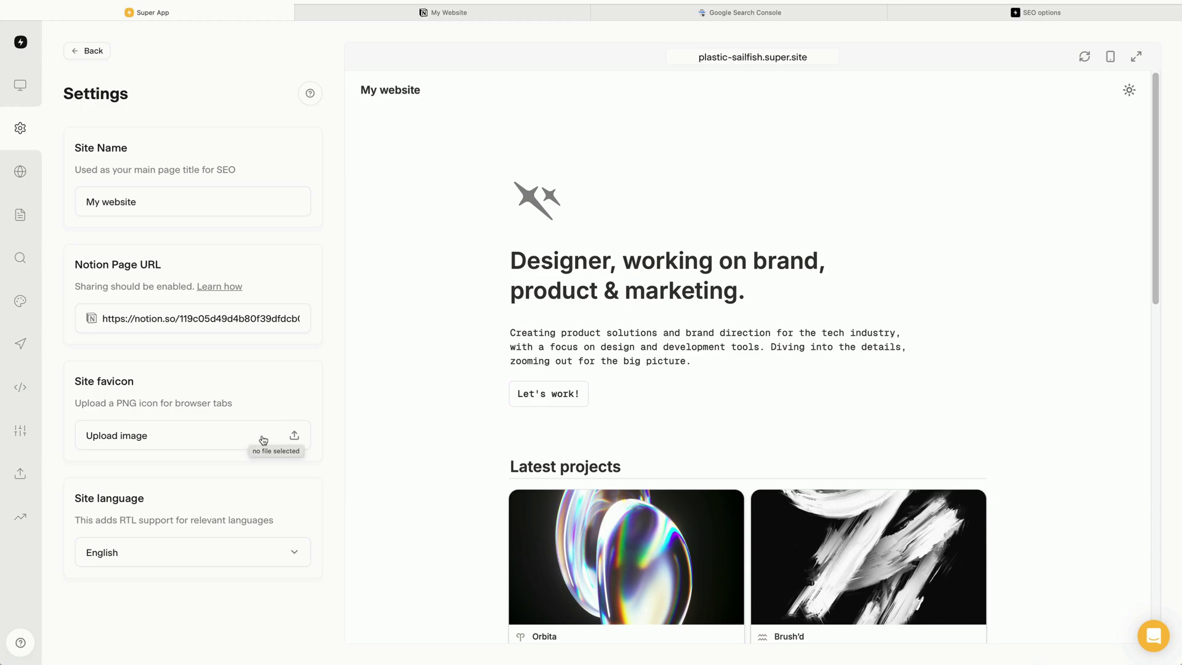
pyautogui.click(15, 256)
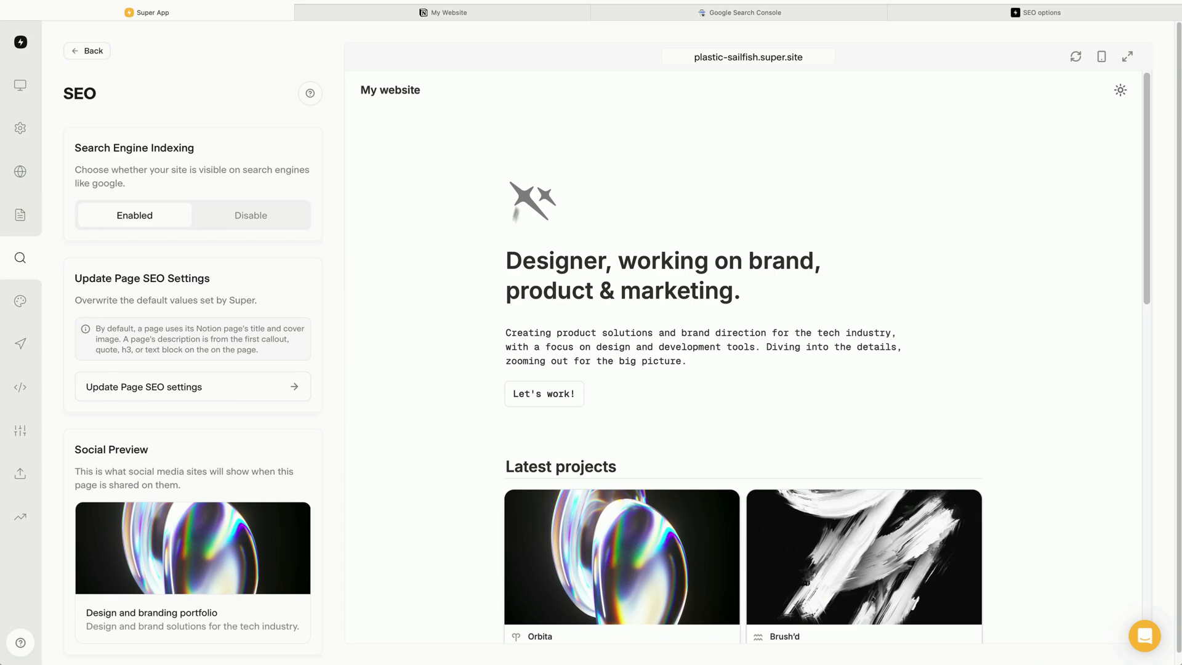
pyautogui.click(498, 13)
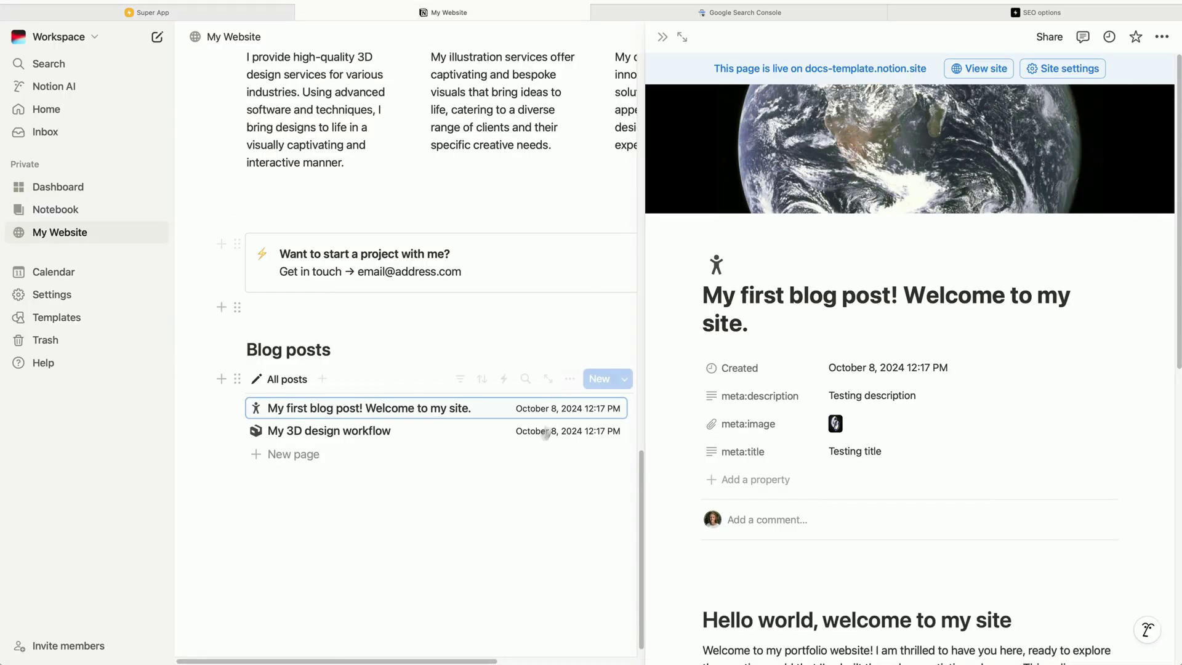
# - Close the post side peek, give the star image alt text 'Star logo', and switch back to Super
pyautogui.click(502, 492)
pyautogui.scroll(15, 499, 491)
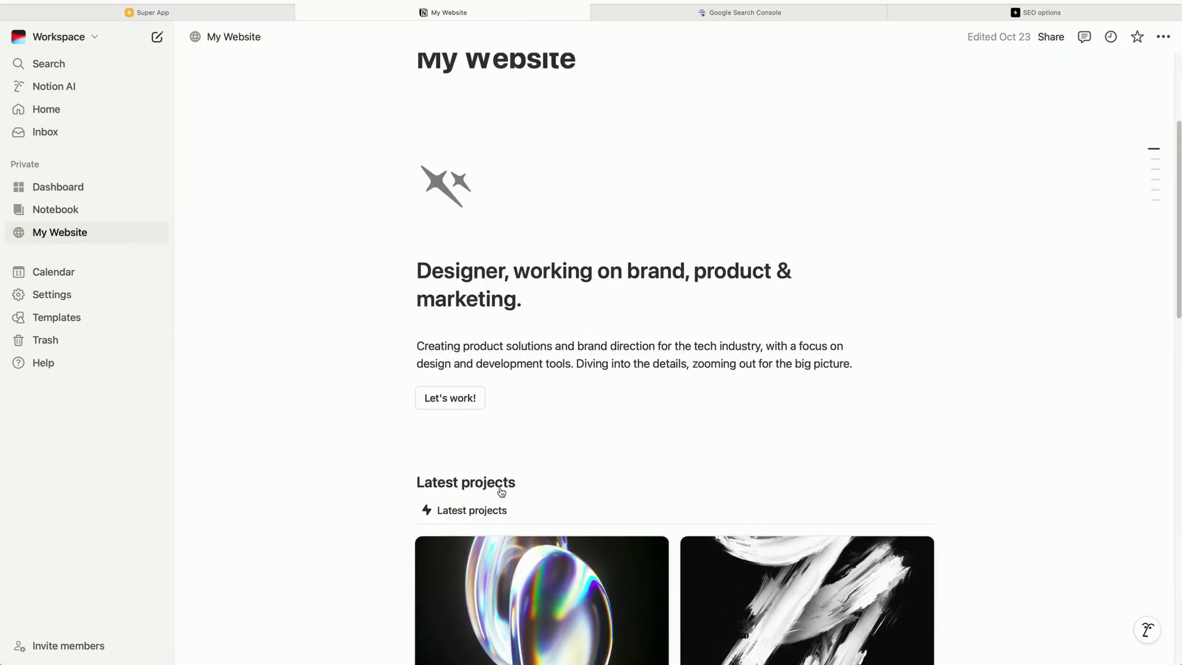
pyautogui.click(463, 164)
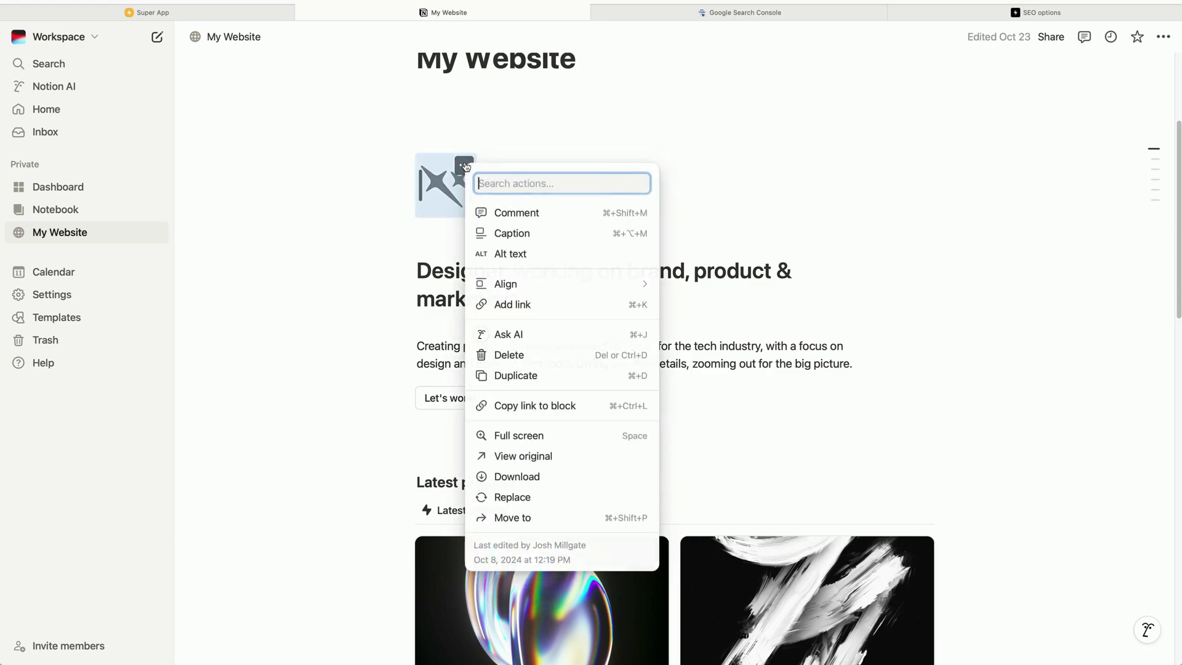
pyautogui.click(525, 253)
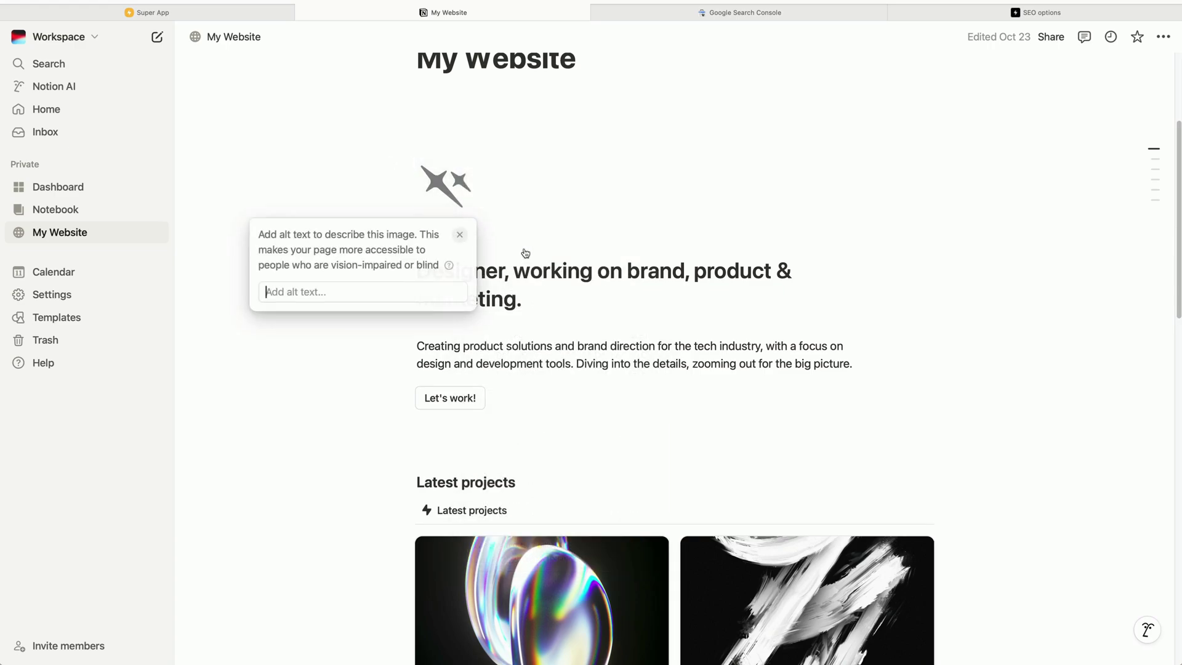
pyautogui.write('Star logo')
pyautogui.click(740, 271)
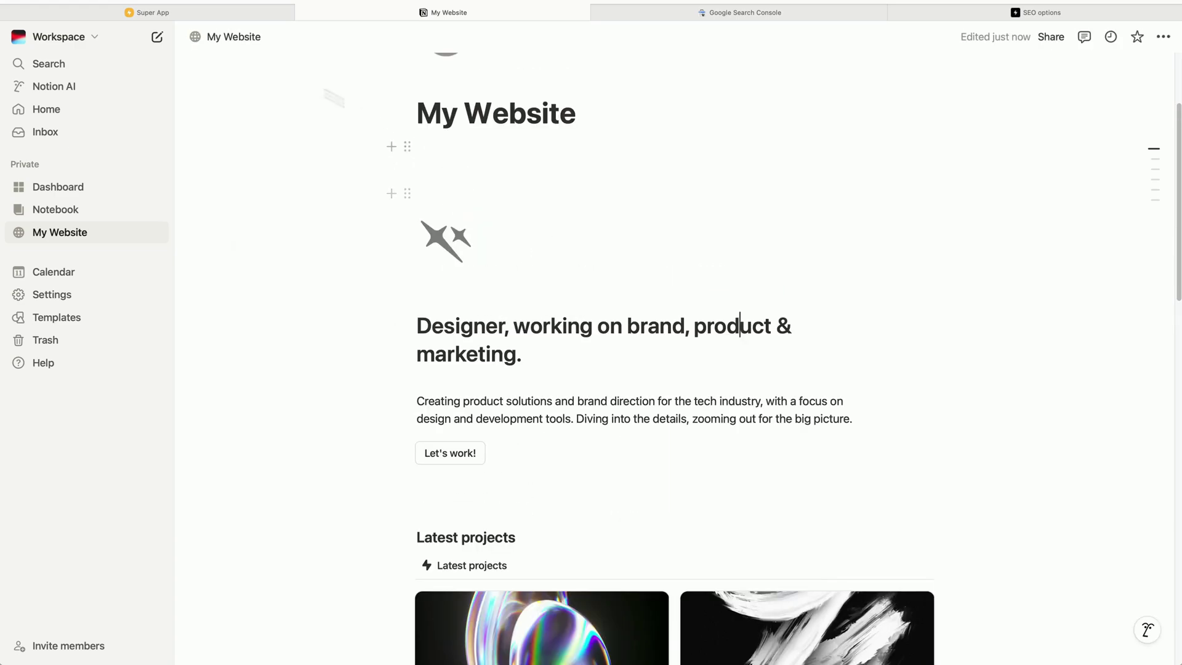
pyautogui.click(253, 16)
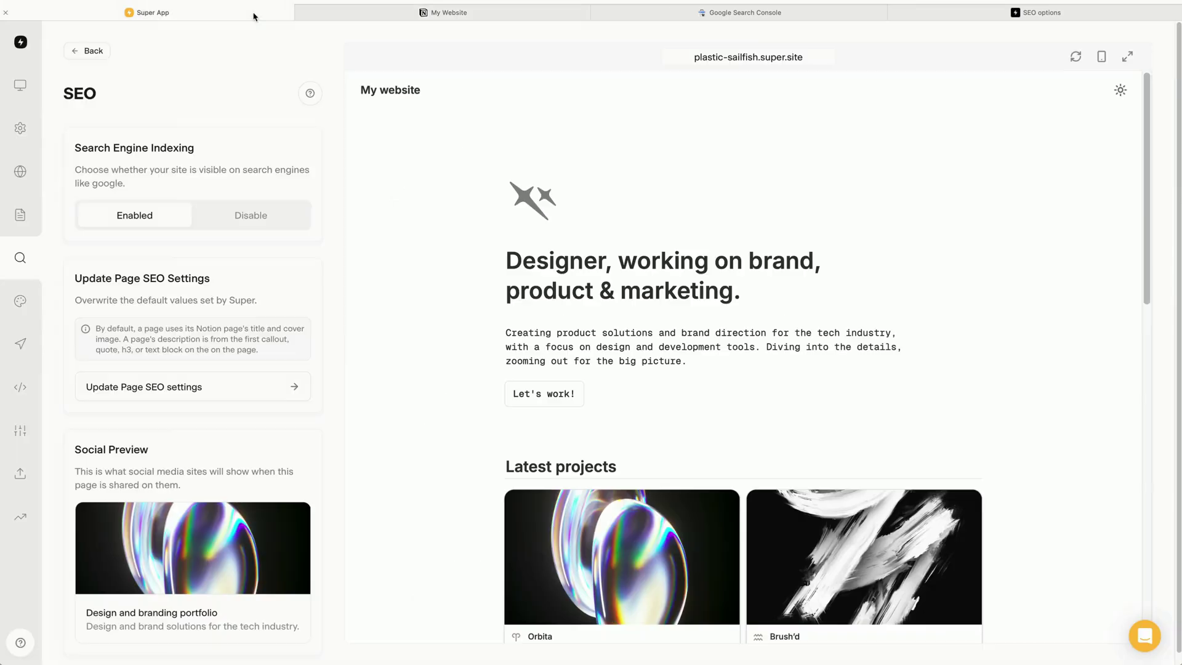
# - Refresh the preview and inspect the star logo's img element to verify alt 'Star logo'
pyautogui.click(1075, 57)
pyautogui.rightClick(527, 196)
pyautogui.click(564, 311)
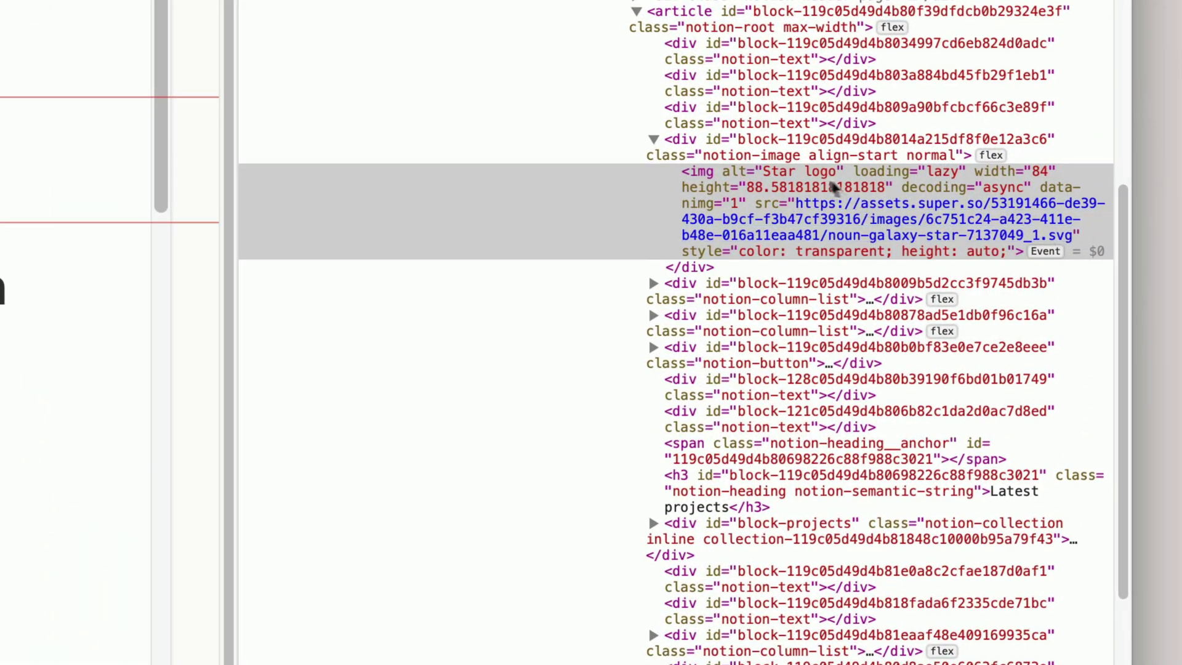
pyautogui.click(1025, 171)
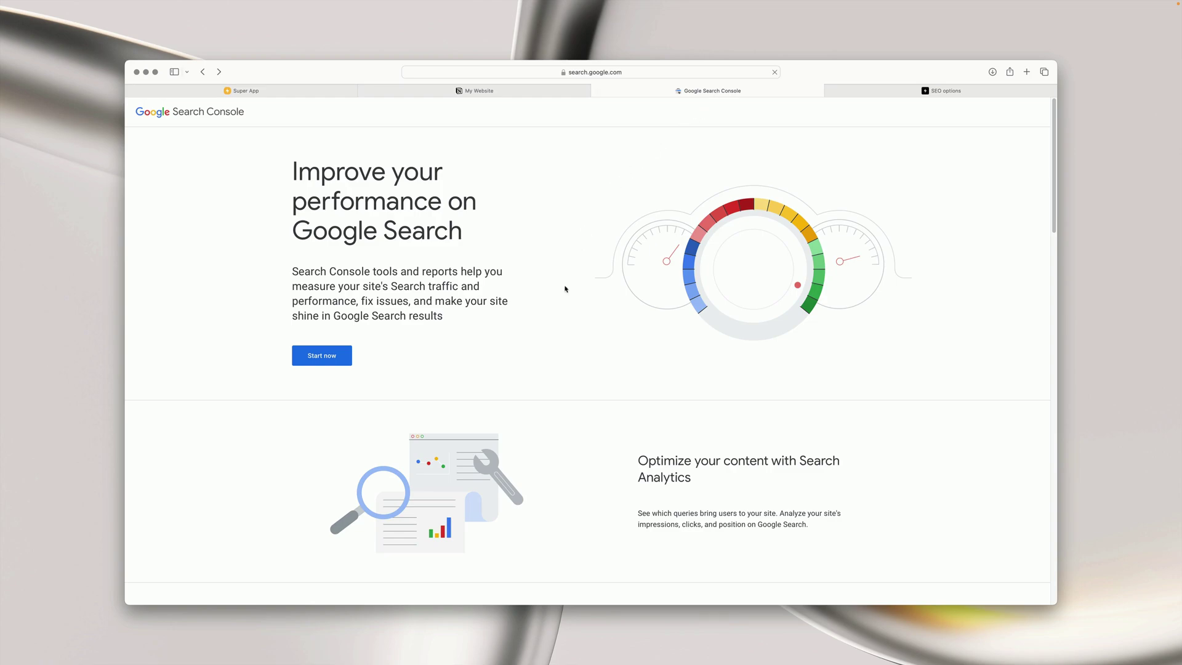
pyautogui.scroll(-3, 565, 288)
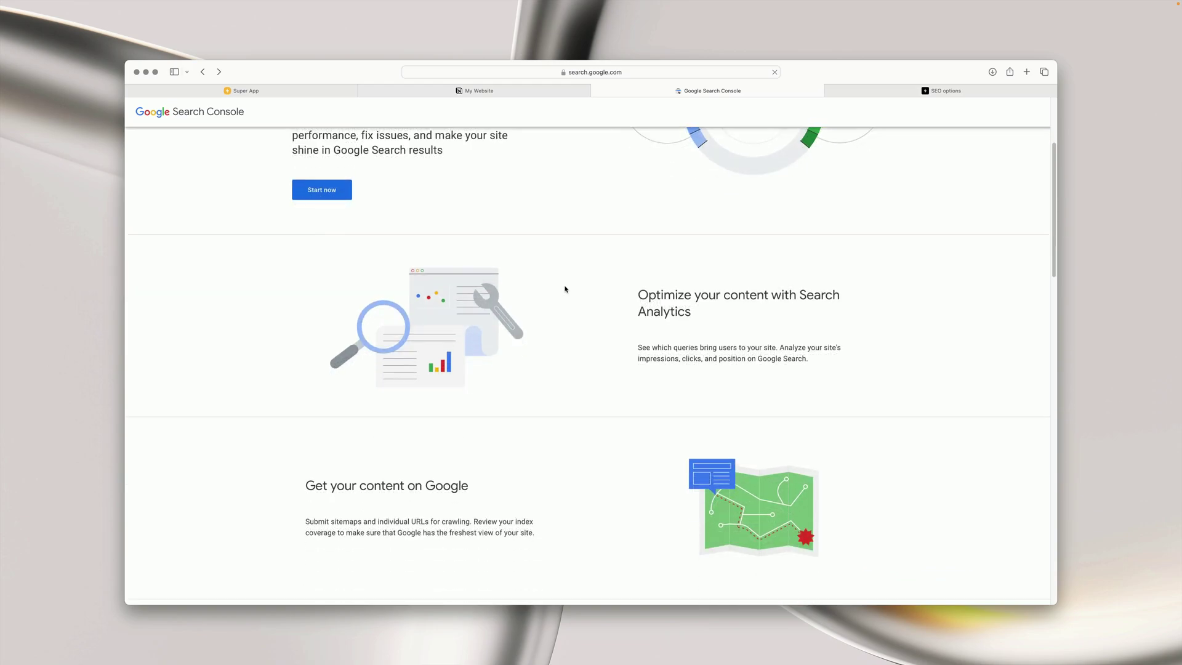
pyautogui.scroll(3, 565, 287)
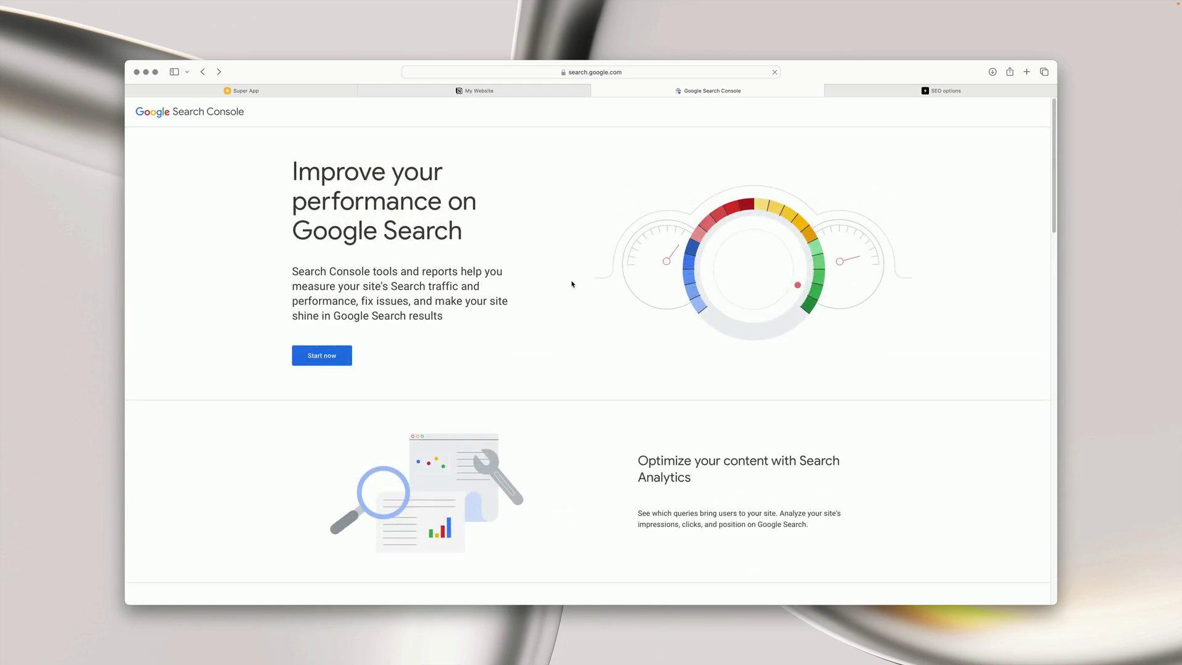